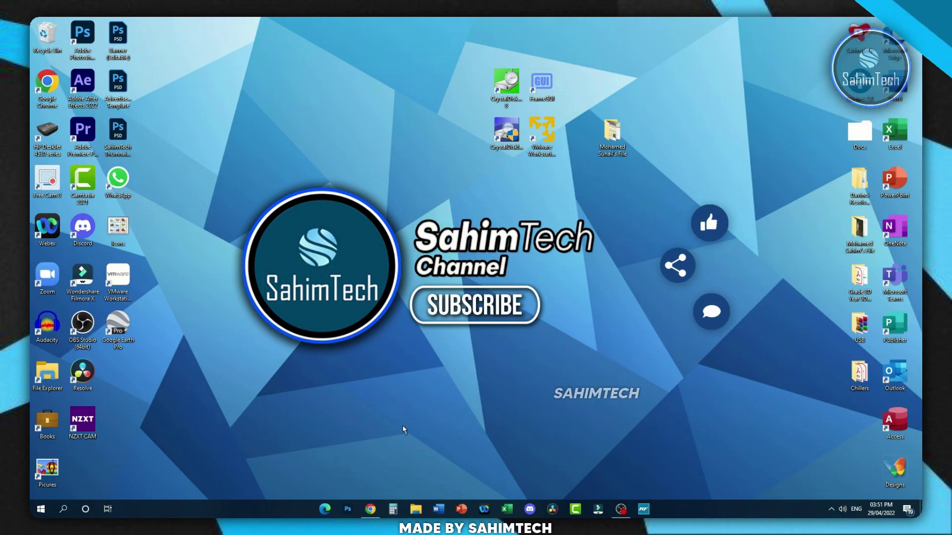
# - Search Google for 'bluestacks' and save the BlueStacks 10 installer from bluestacks.com
pyautogui.click(370, 514)
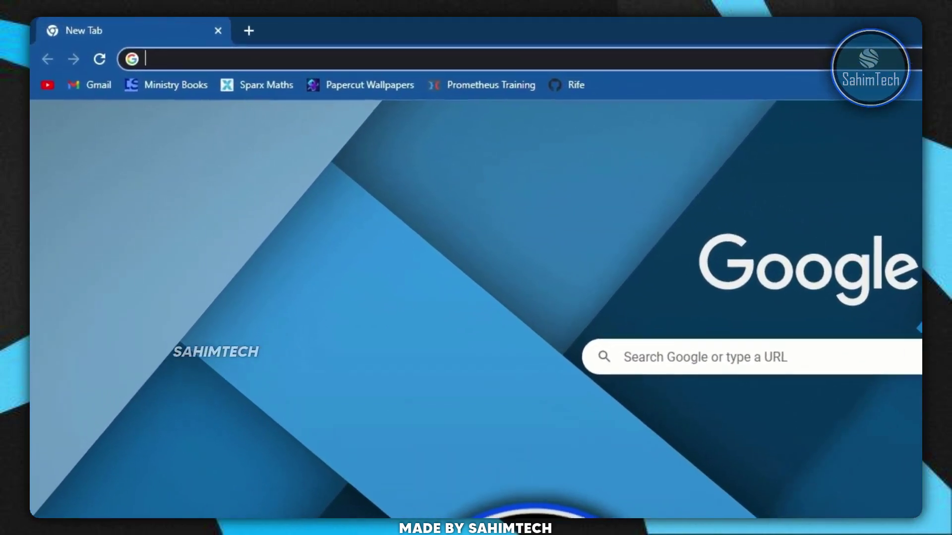
pyautogui.write('bluestacks')
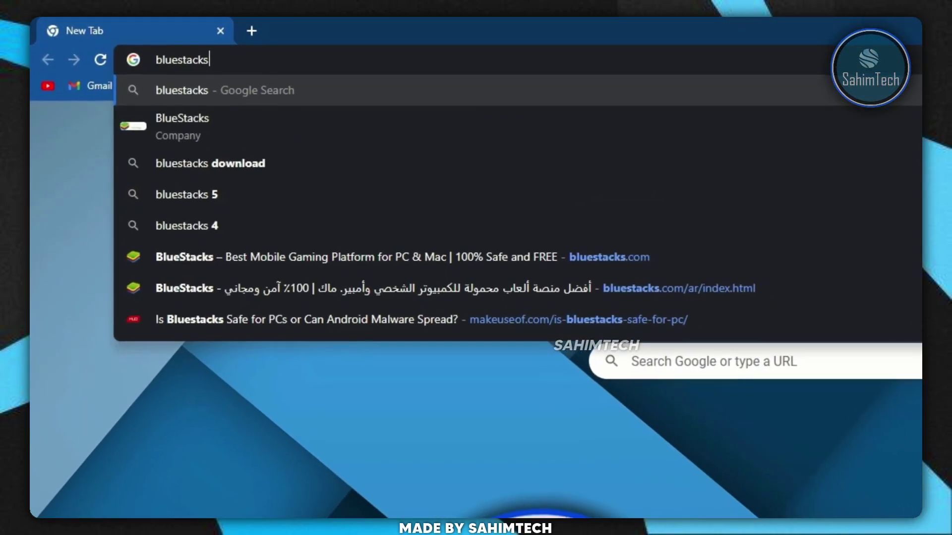
pyautogui.press('Return')
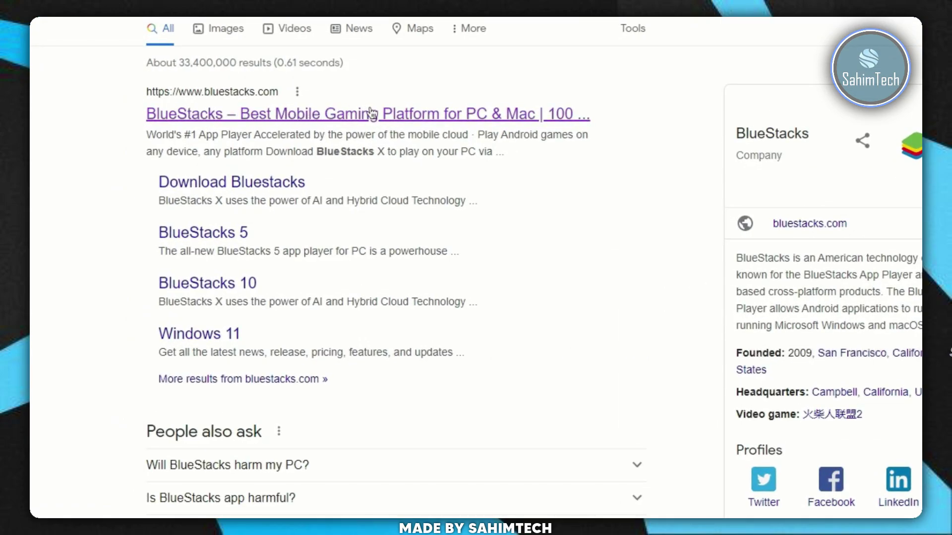
pyautogui.click(372, 114)
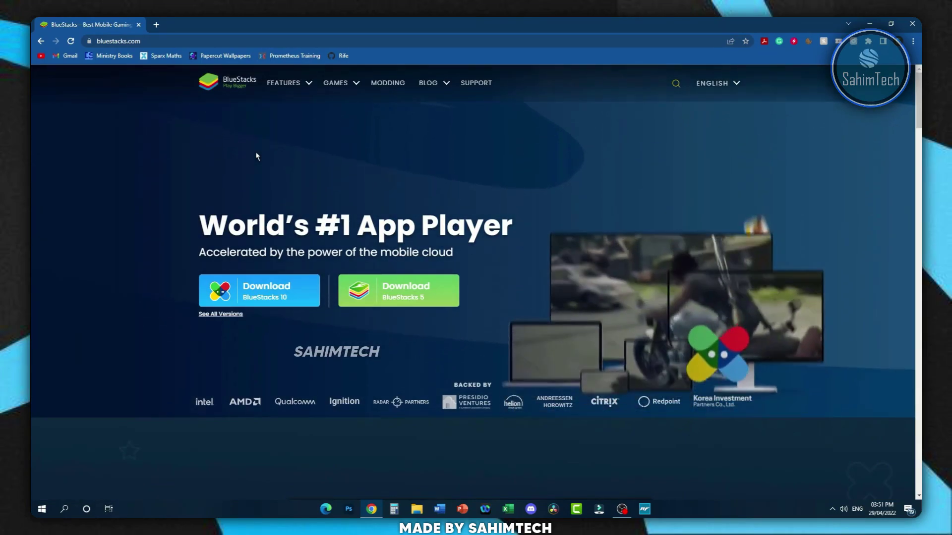
pyautogui.click(274, 303)
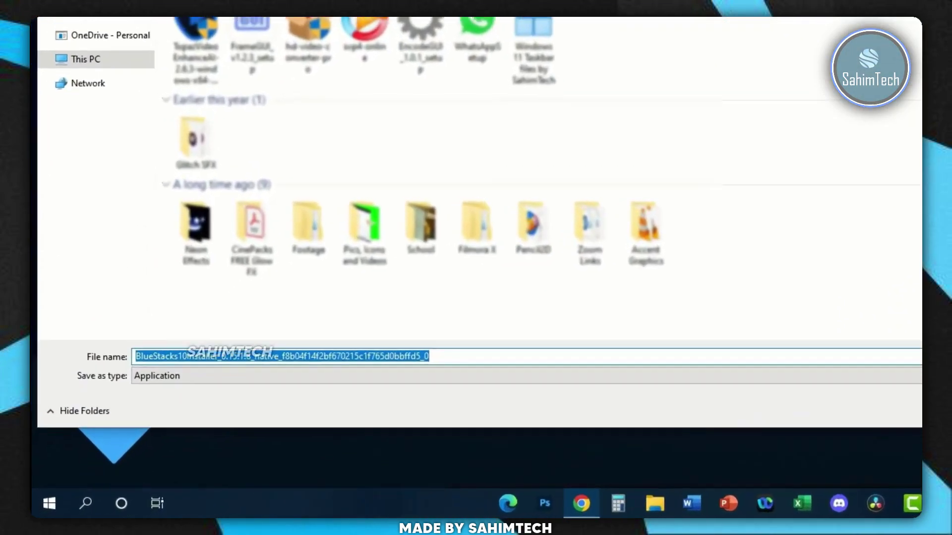
pyautogui.click(637, 450)
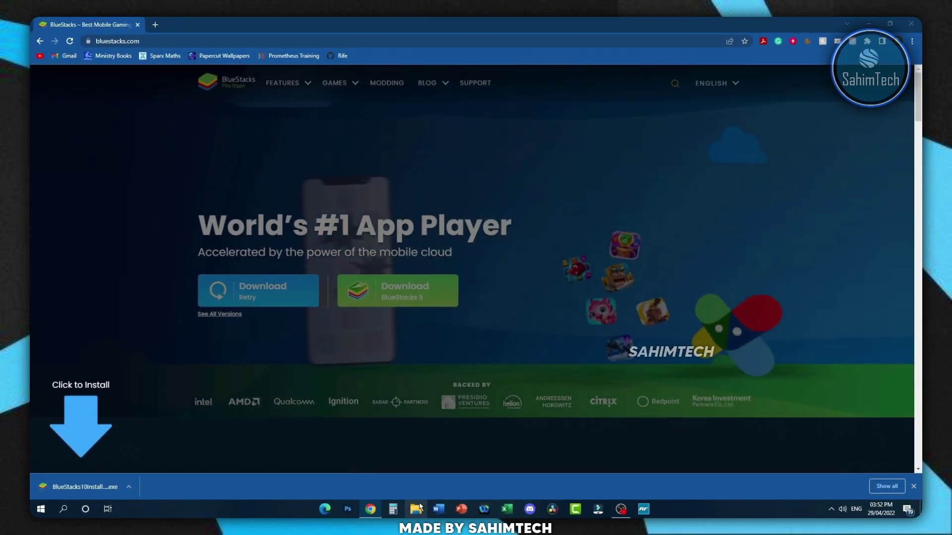
# - Run the downloaded BlueStacks installer from the Downloads folder in File Explorer
pyautogui.click(417, 509)
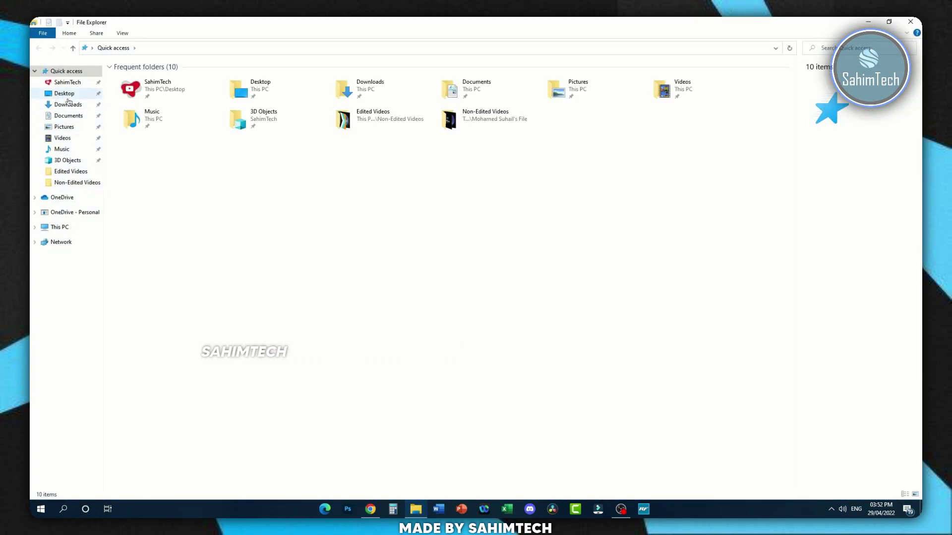
pyautogui.click(67, 104)
pyautogui.click(140, 105)
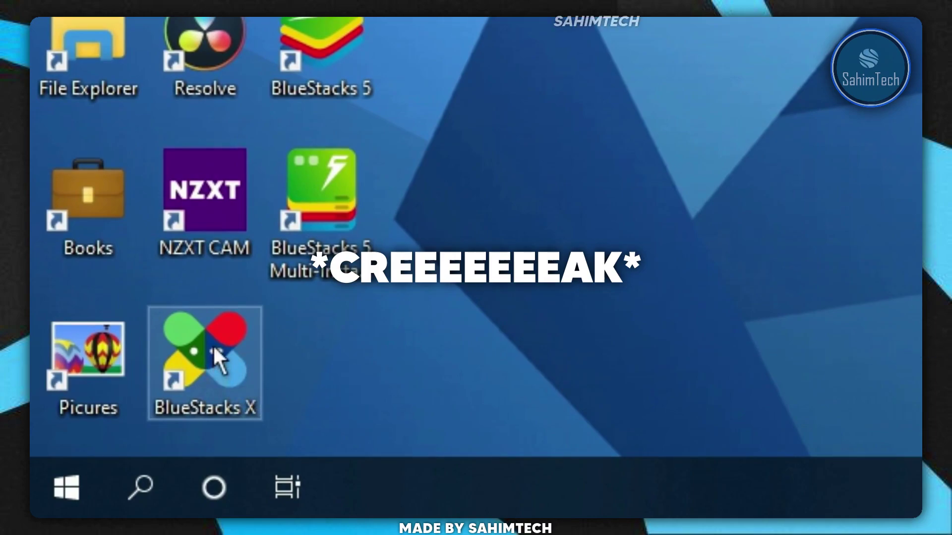
# - Launch BlueStacks X, dismiss the three welcome tips, and maximize the App Player window
pyautogui.doubleClick(213, 345)
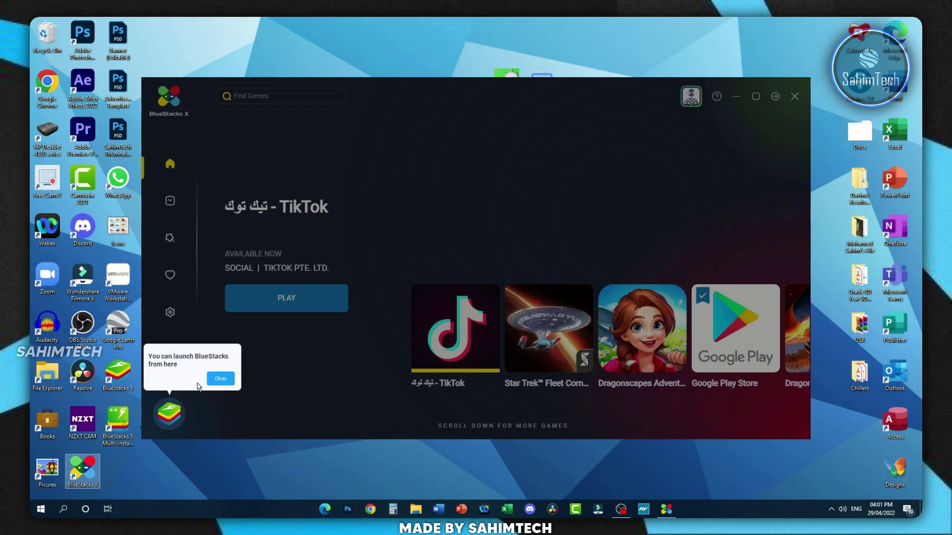
pyautogui.click(213, 381)
pyautogui.click(323, 153)
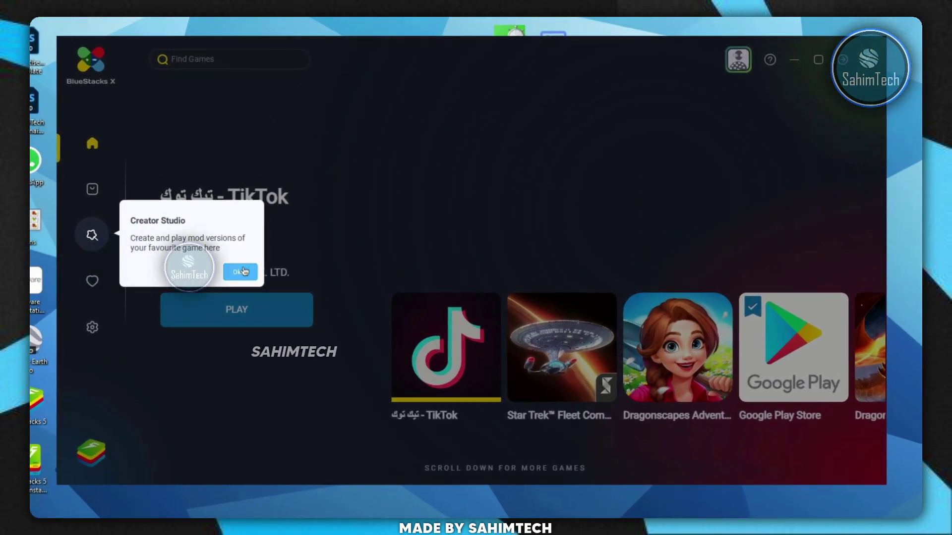
pyautogui.click(241, 272)
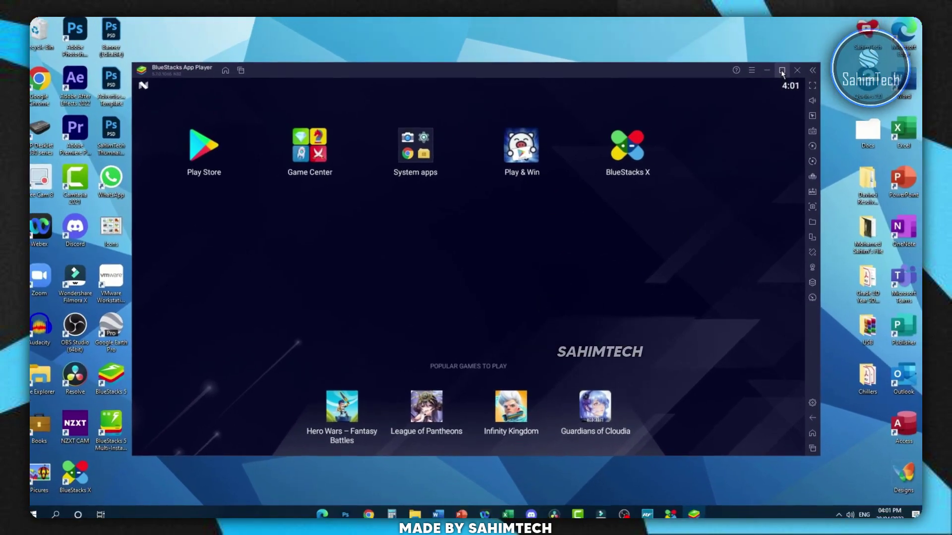
pyautogui.click(855, 37)
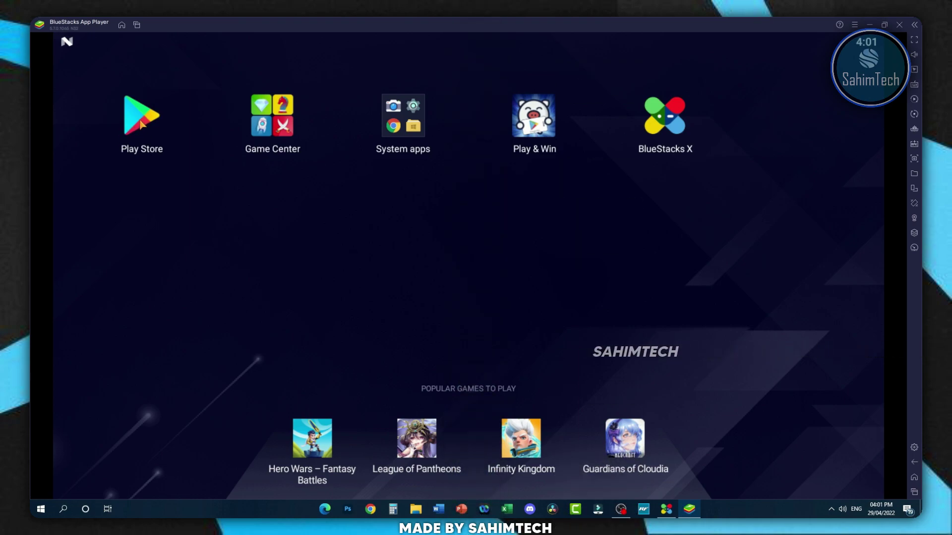
# - Sign in to Google Play with the account e-mail and password, then accept Google's terms
pyautogui.click(142, 124)
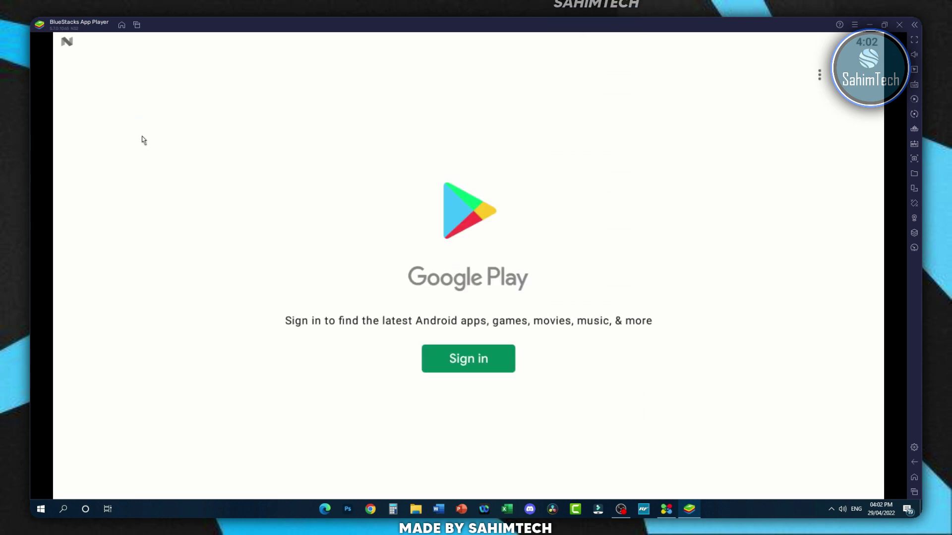
pyautogui.click(475, 360)
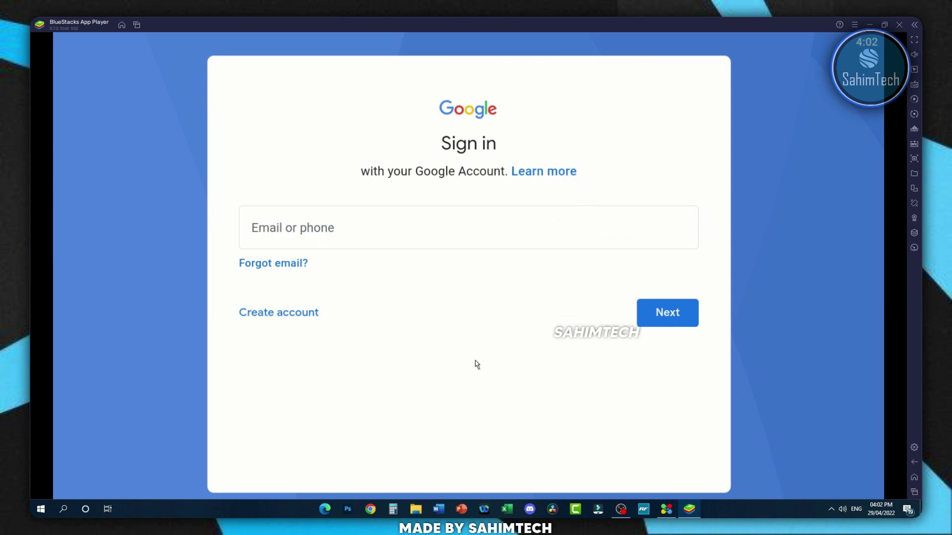
pyautogui.click(412, 226)
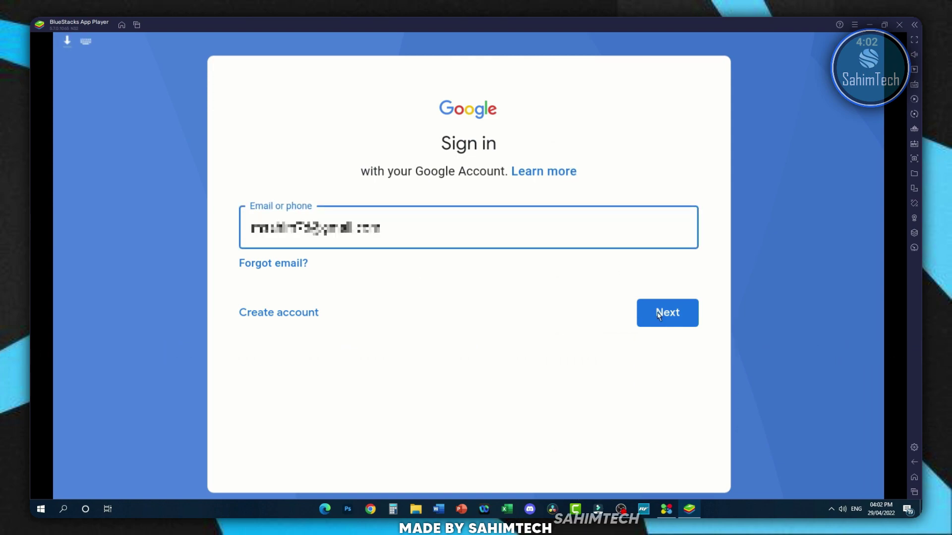
pyautogui.click(658, 316)
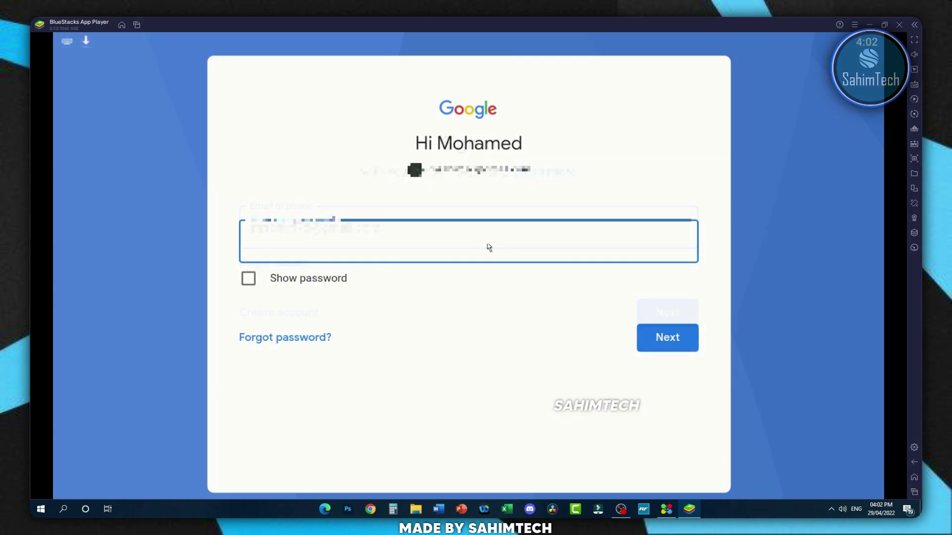
pyautogui.hotkey('ctrl', 'v')
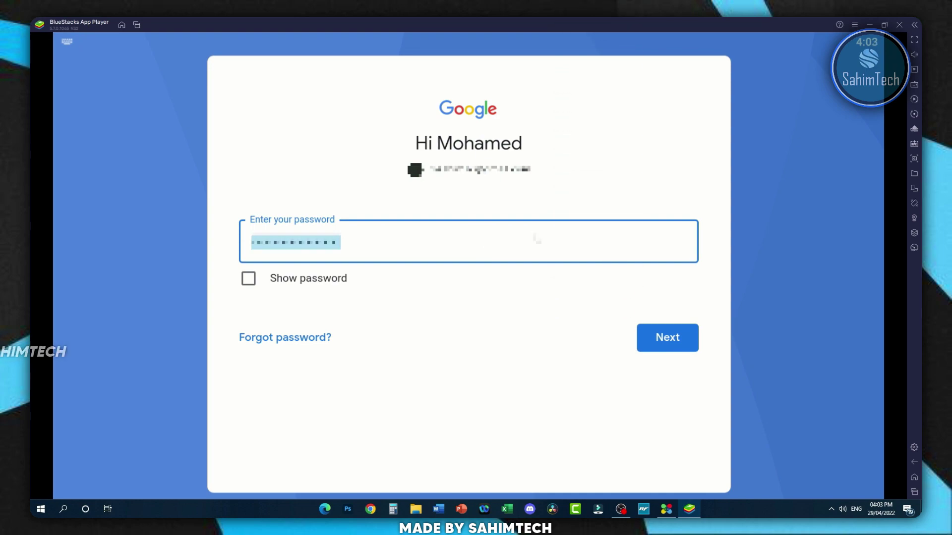
pyautogui.click(671, 339)
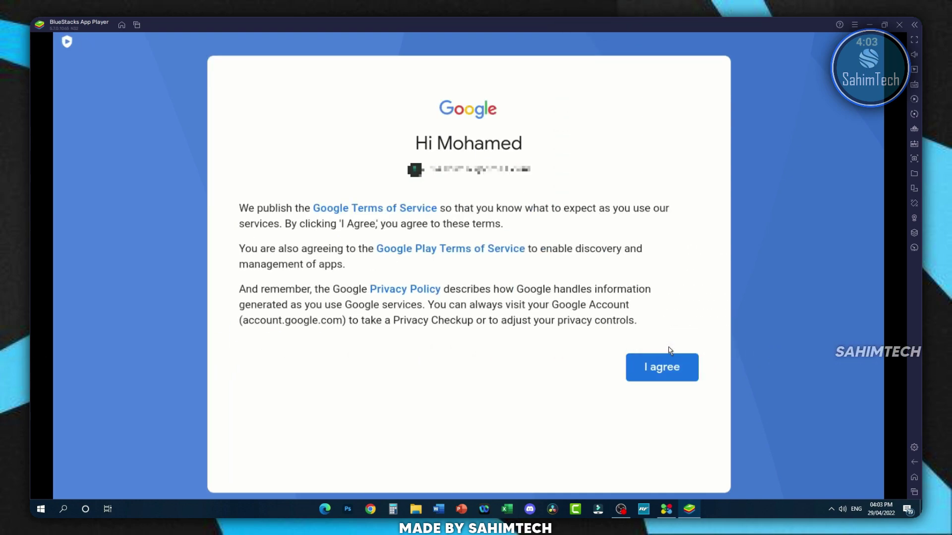
pyautogui.click(667, 367)
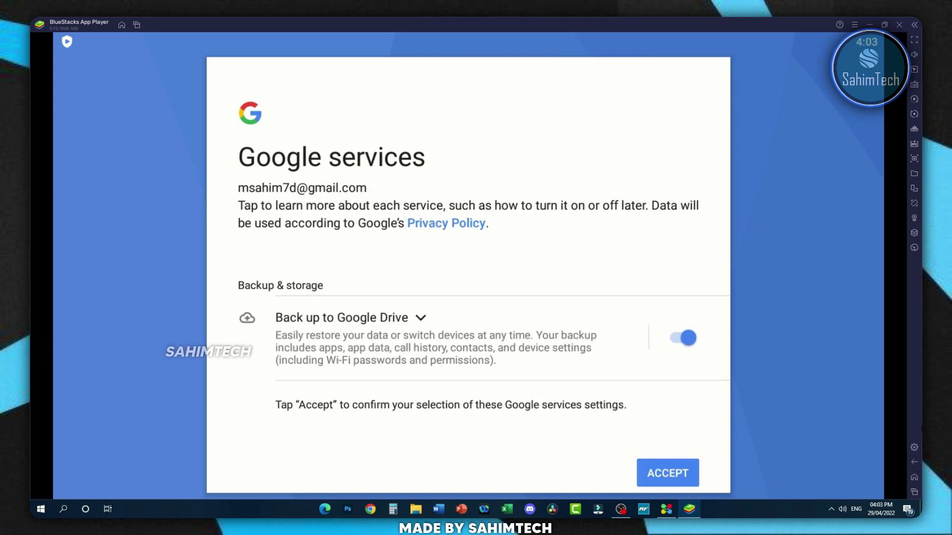
# - Keep CPU at Medium (2 Cores), set memory to High (4 GB), save, and restart
pyautogui.click(913, 449)
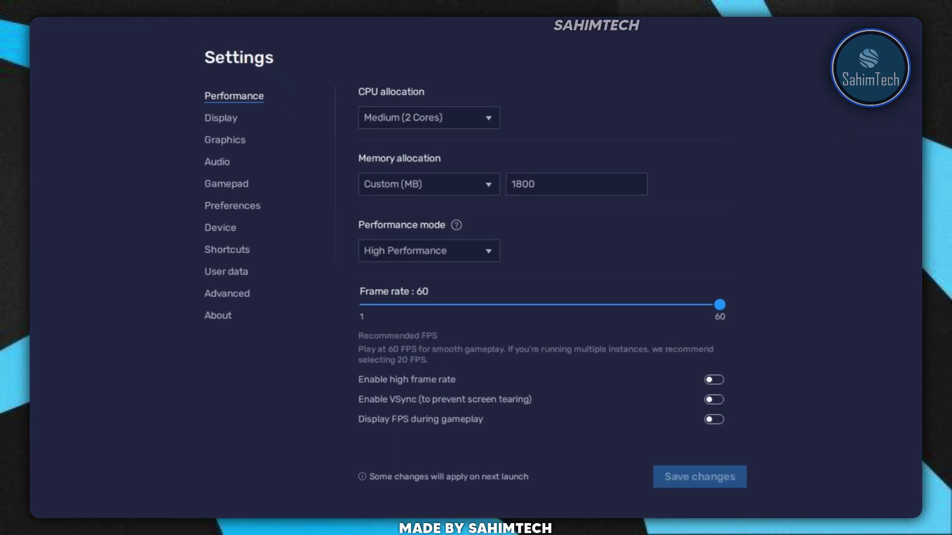
pyautogui.click(429, 111)
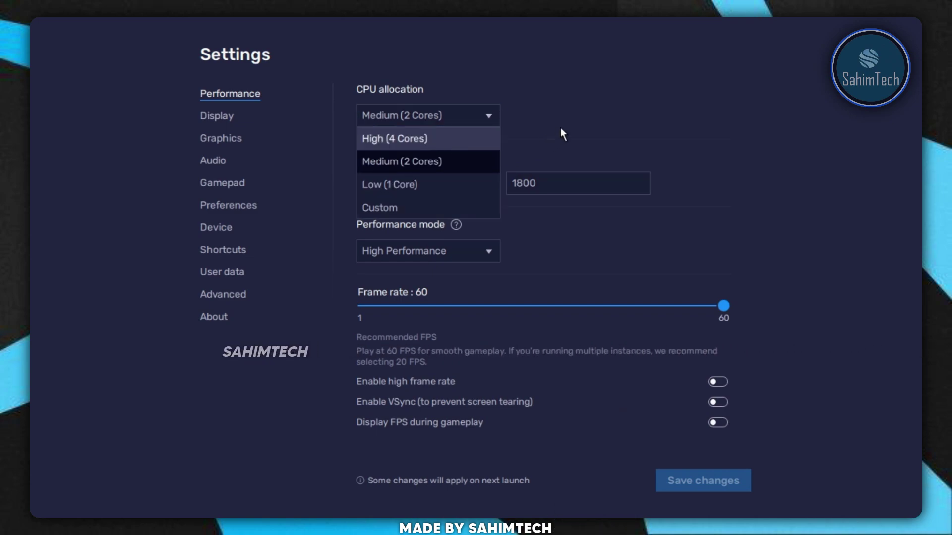
pyautogui.click(581, 124)
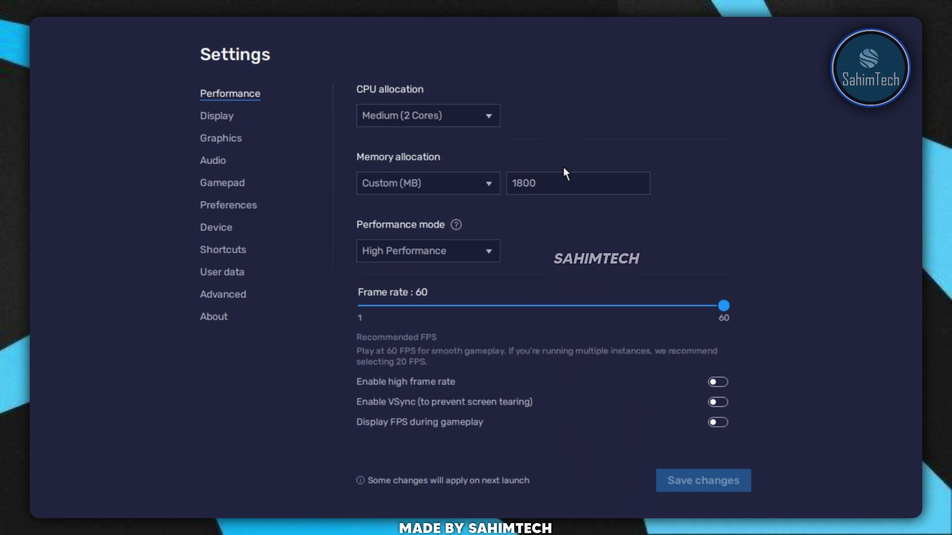
pyautogui.click(487, 183)
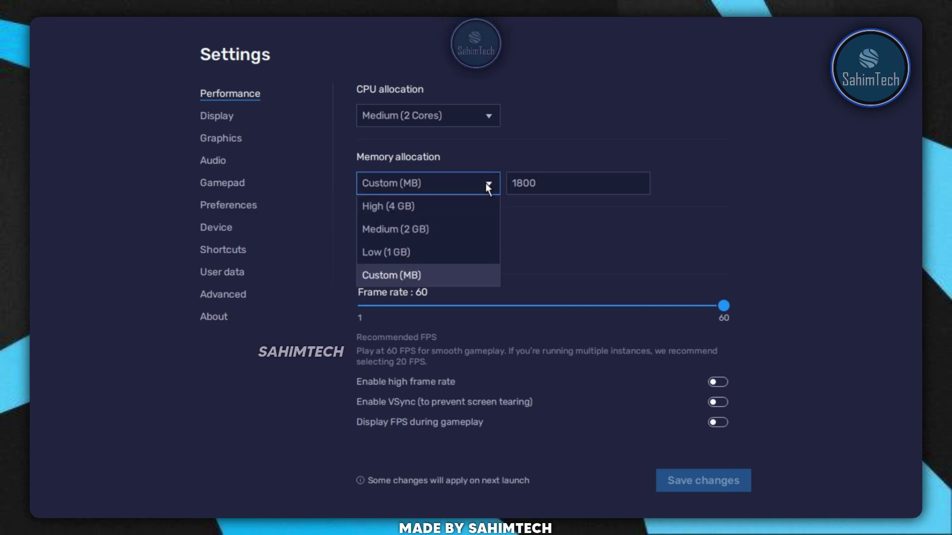
pyautogui.click(438, 213)
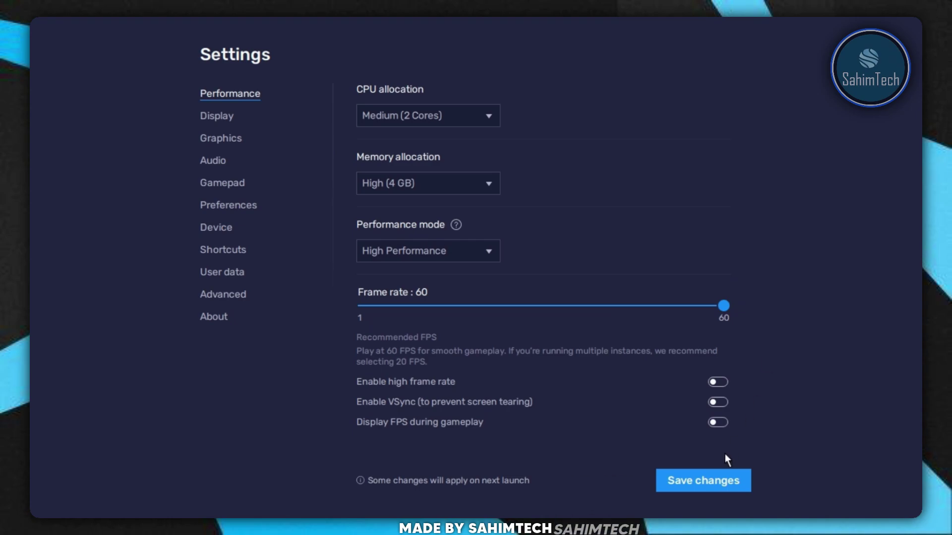
pyautogui.click(709, 490)
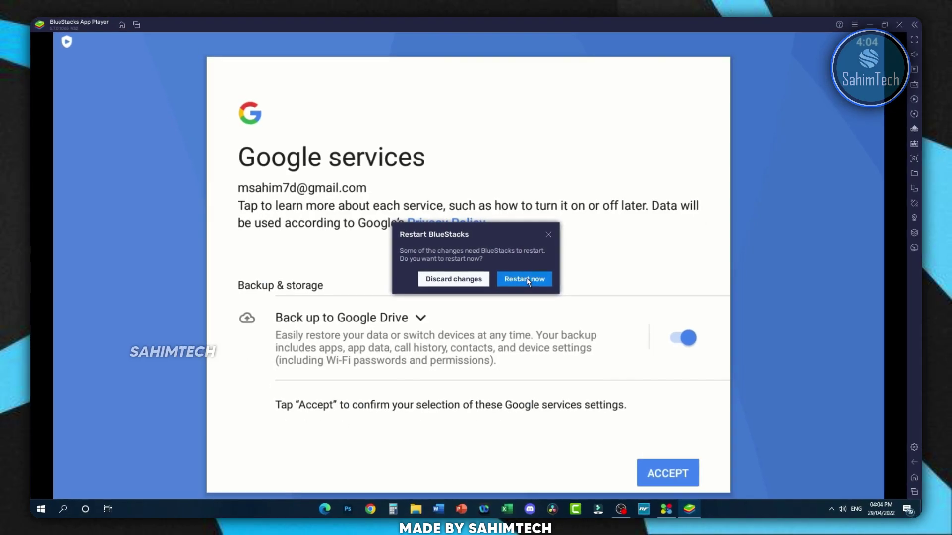
pyautogui.click(526, 279)
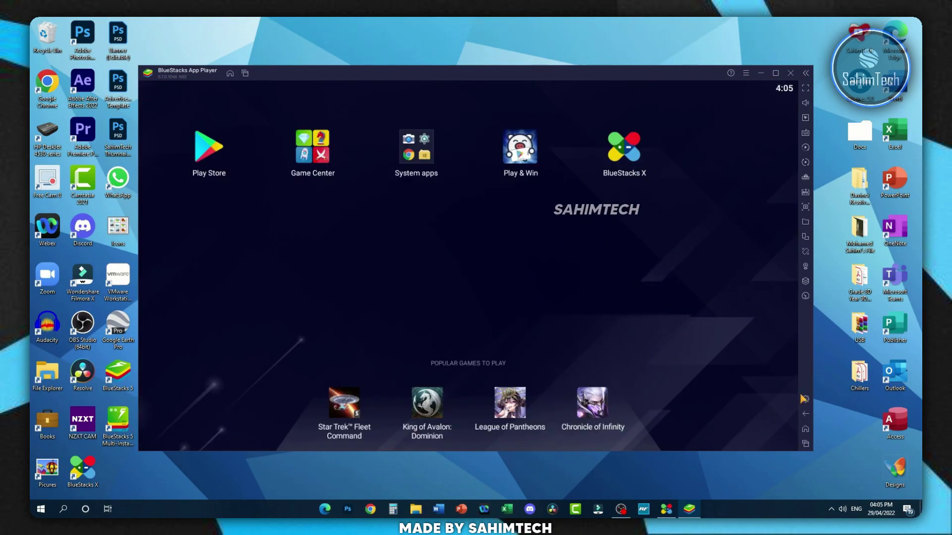
# - In Device settings, review the predefined profiles and keep OnePlus 5 selected
pyautogui.click(806, 399)
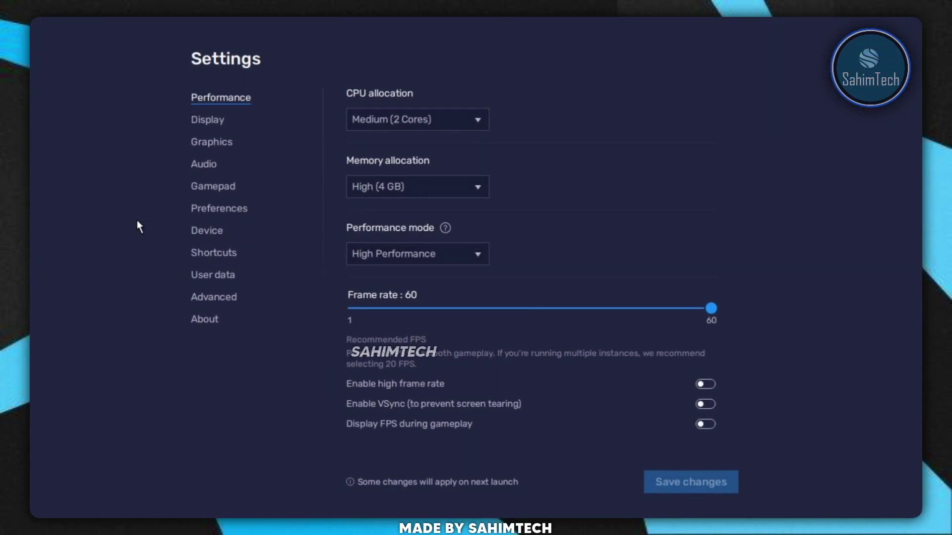
pyautogui.click(209, 233)
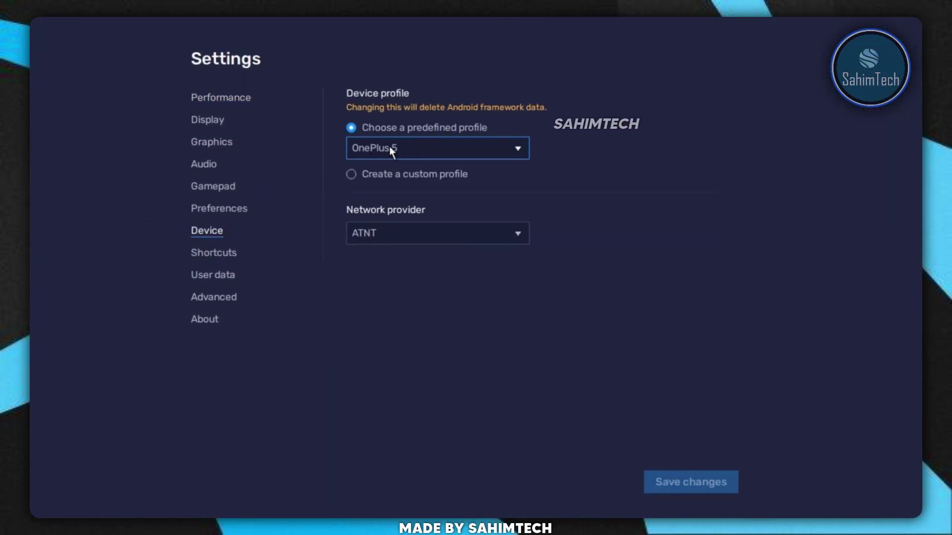
pyautogui.click(433, 154)
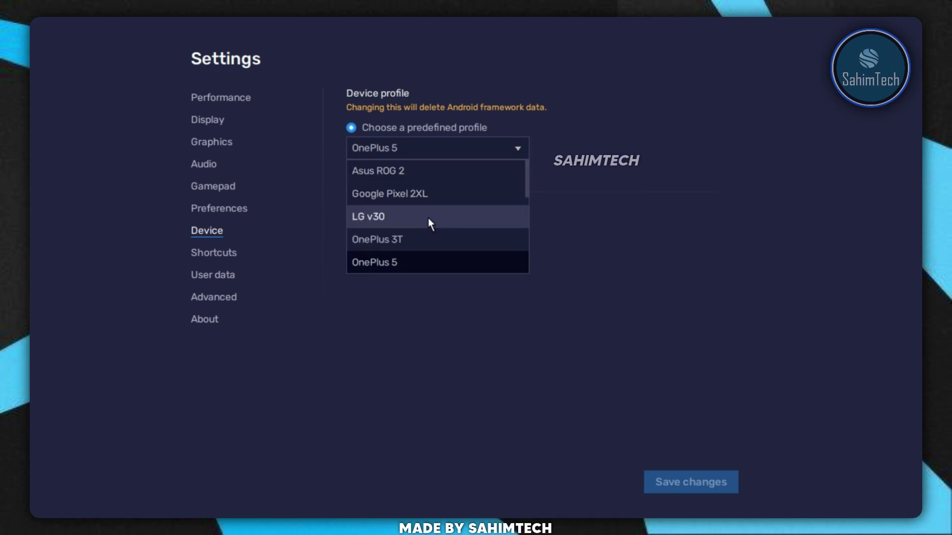
pyautogui.scroll(-5, 438, 245)
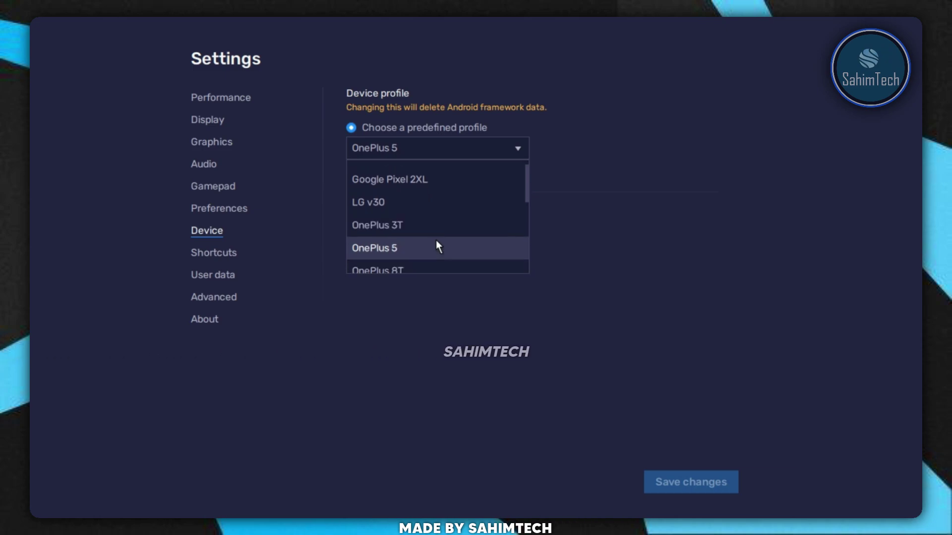
pyautogui.scroll(-1, 444, 233)
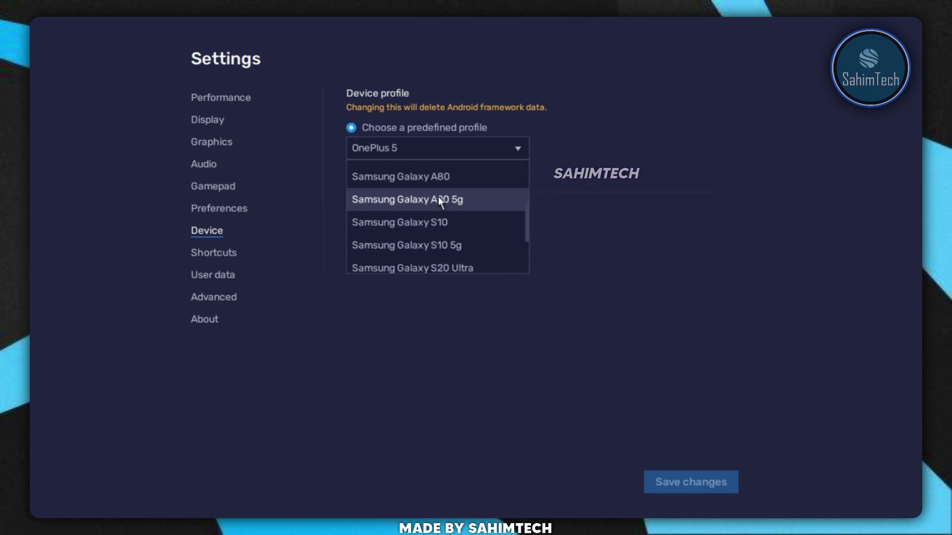
pyautogui.scroll(-1, 438, 198)
pyautogui.scroll(-4, 444, 205)
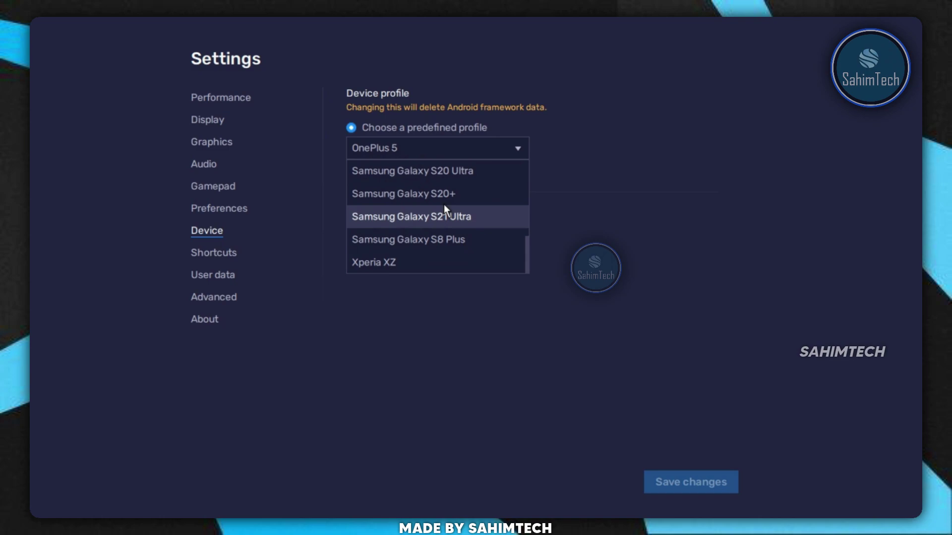
pyautogui.click(588, 281)
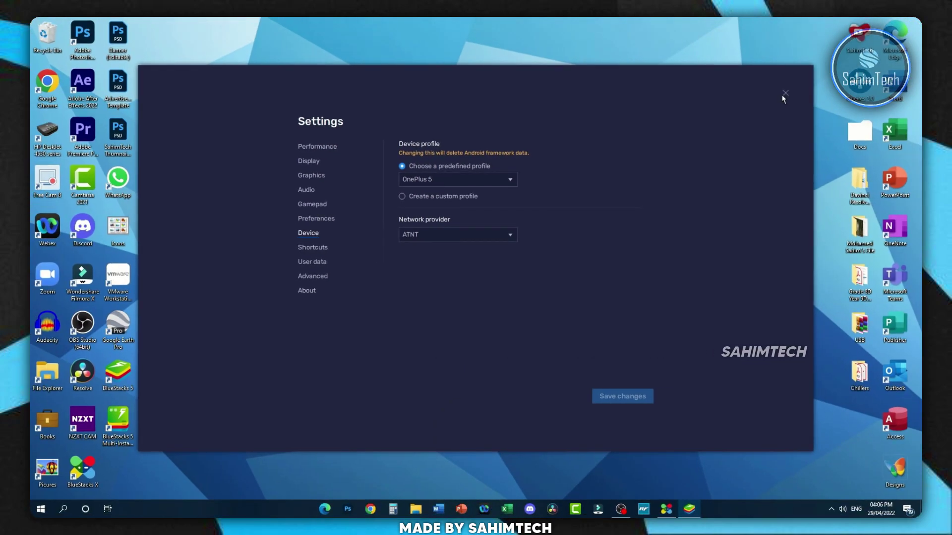
# - Close settings, search the Play Store for 'capcut', and install CapCut - Video Editor
pyautogui.press('Escape')
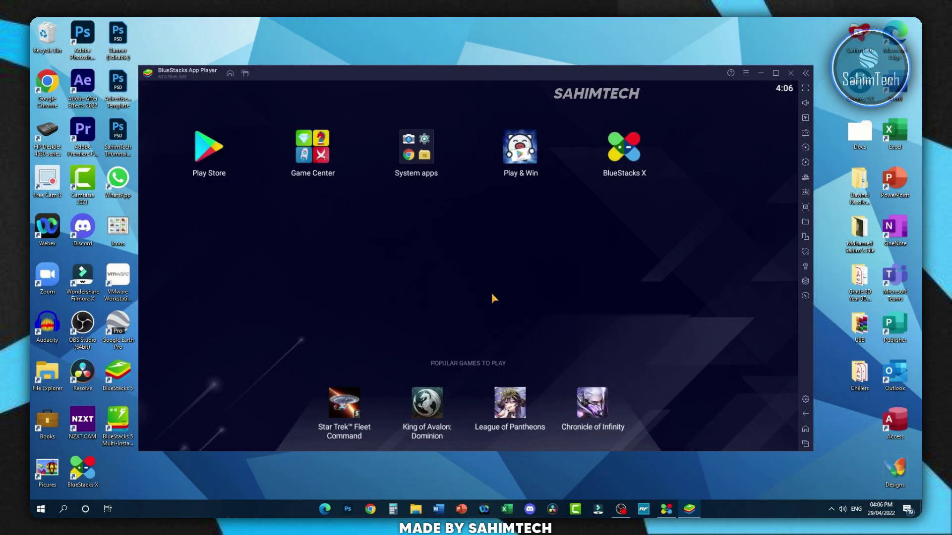
pyautogui.click(206, 160)
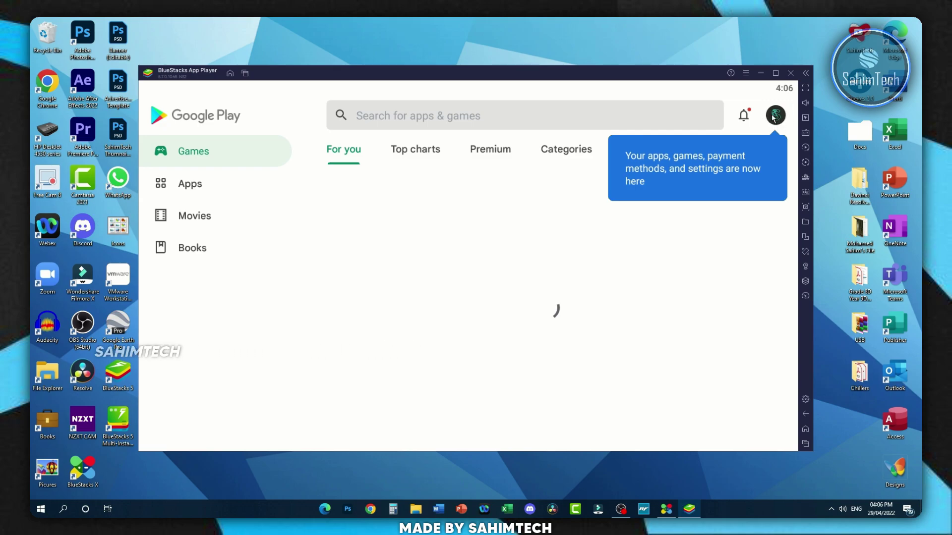
pyautogui.click(448, 117)
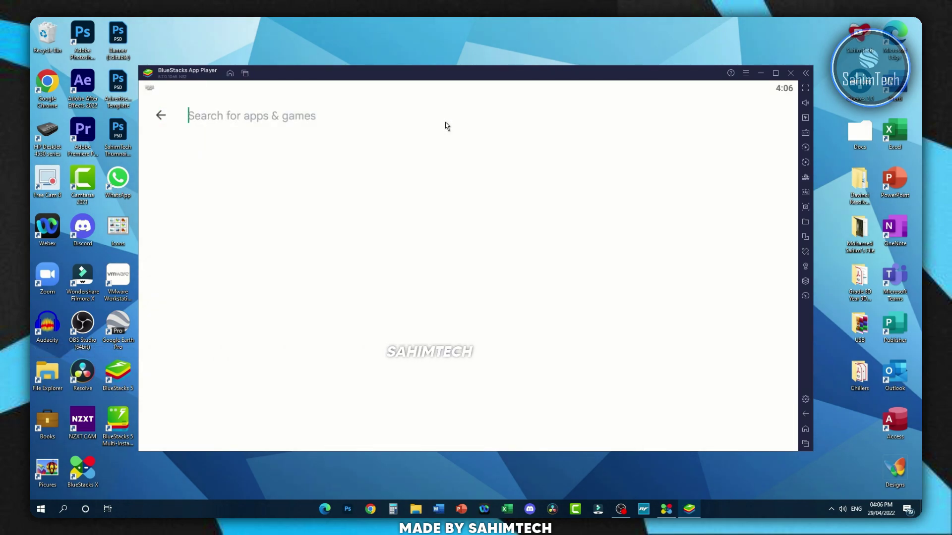
pyautogui.write('capcut')
pyautogui.press('Return')
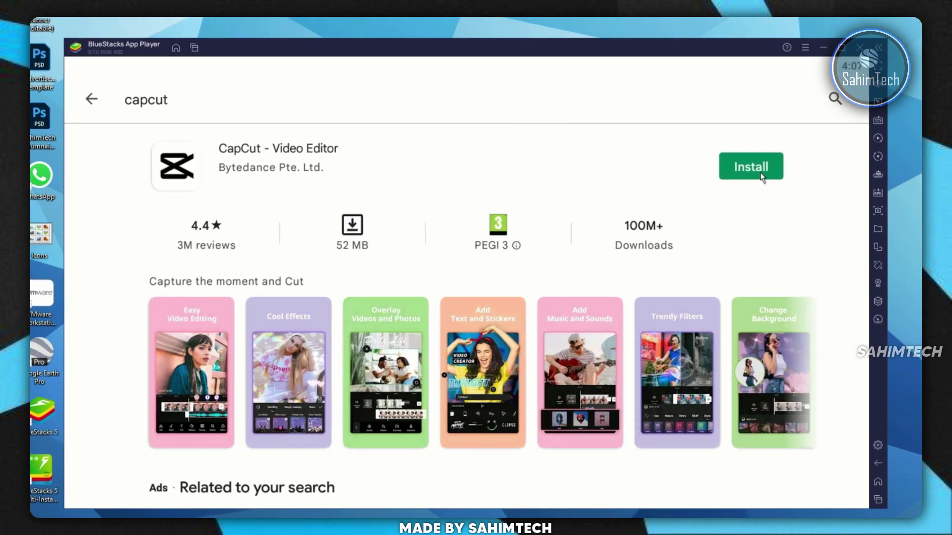
pyautogui.click(751, 168)
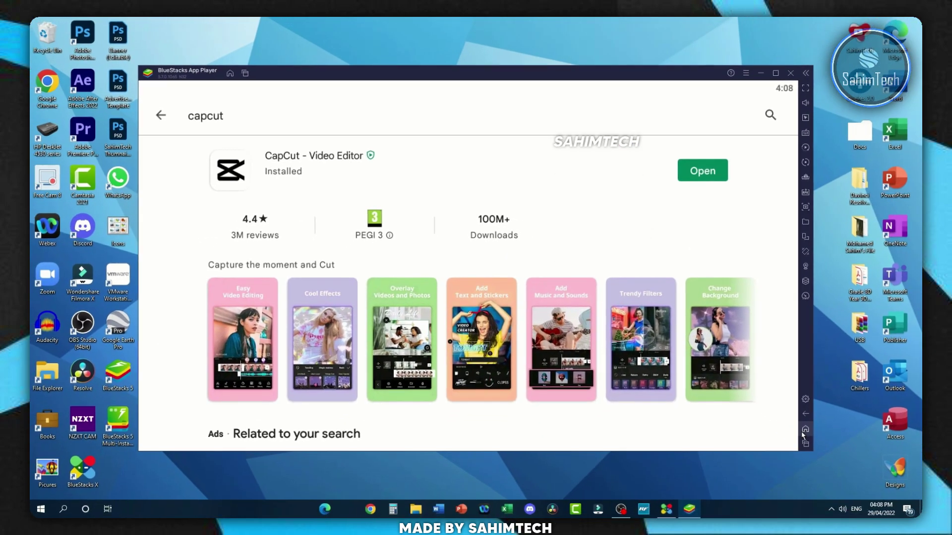
# - Launch CapCut from the home screen, accept its terms of service, and close BlueStacks X
pyautogui.click(878, 482)
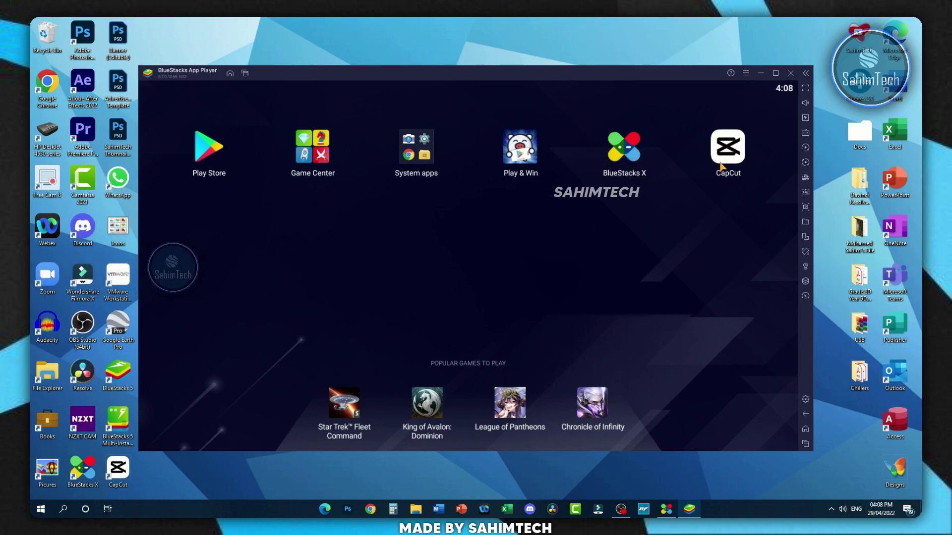
pyautogui.click(729, 160)
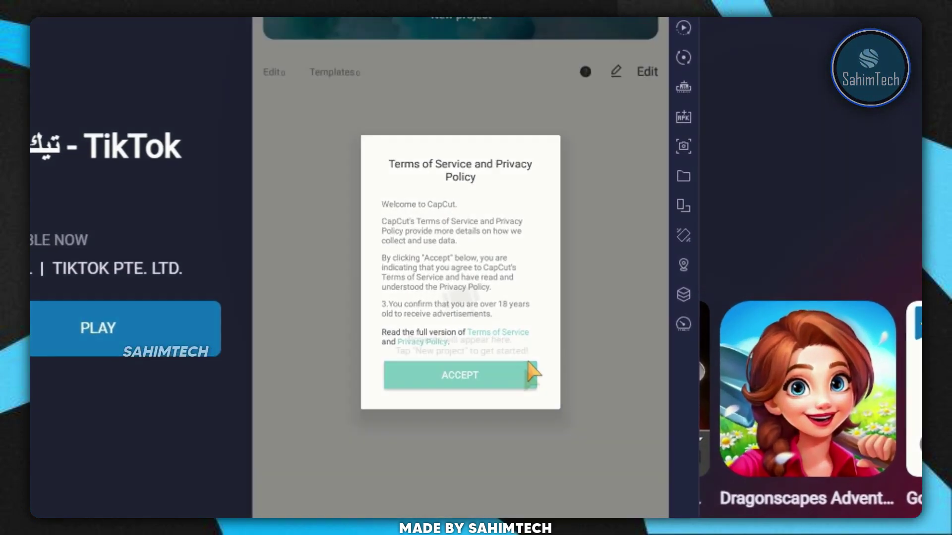
pyautogui.click(508, 342)
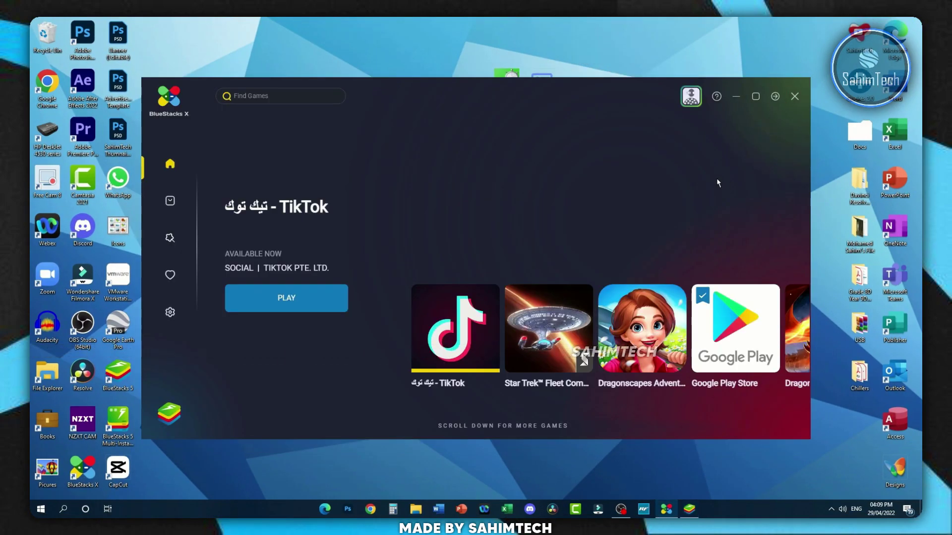
pyautogui.click(796, 99)
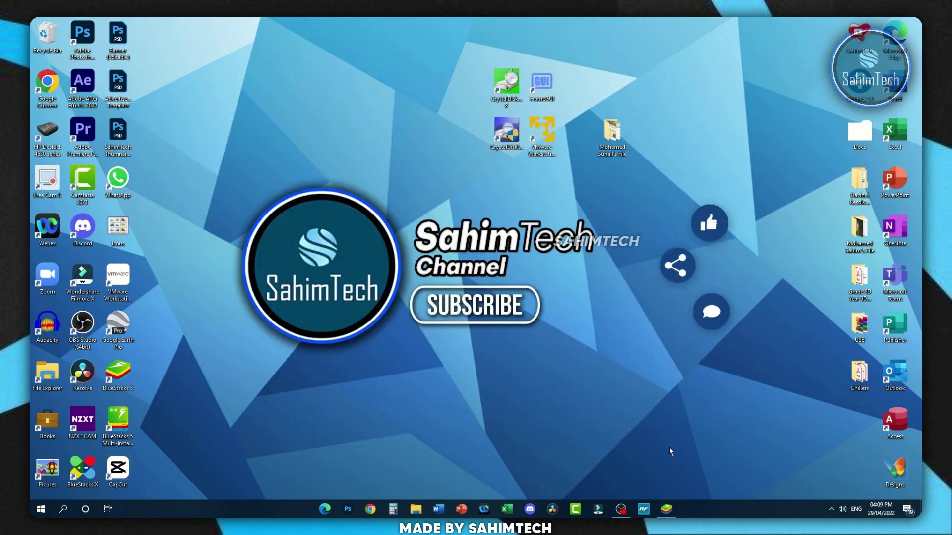
# - Restore the App Player, start a new CapCut project, and allow photo and media access
pyautogui.moveTo(667, 509)
pyautogui.click(665, 473)
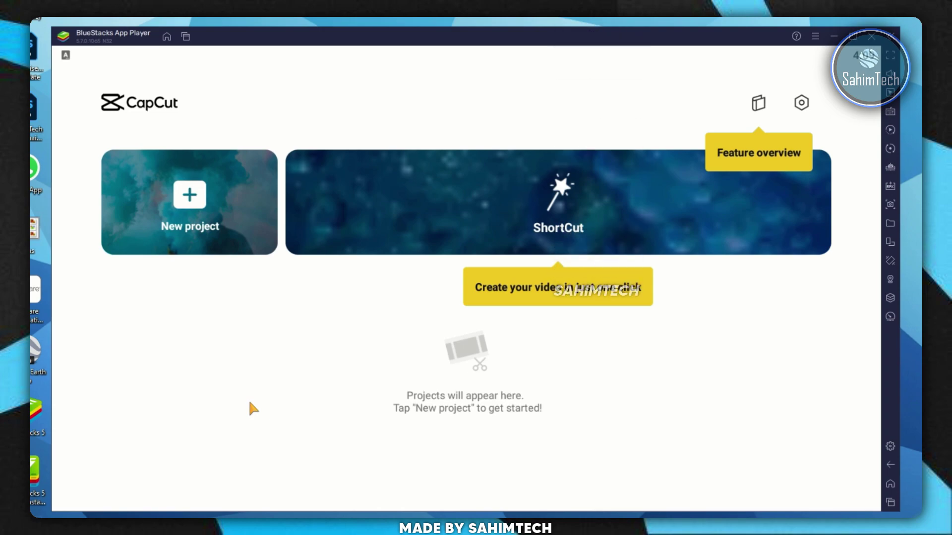
pyautogui.click(243, 244)
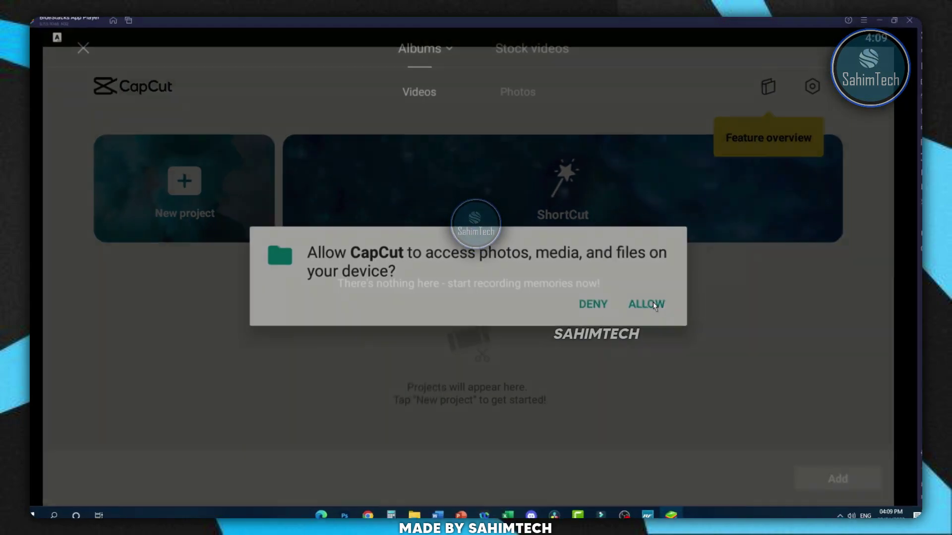
pyautogui.click(694, 324)
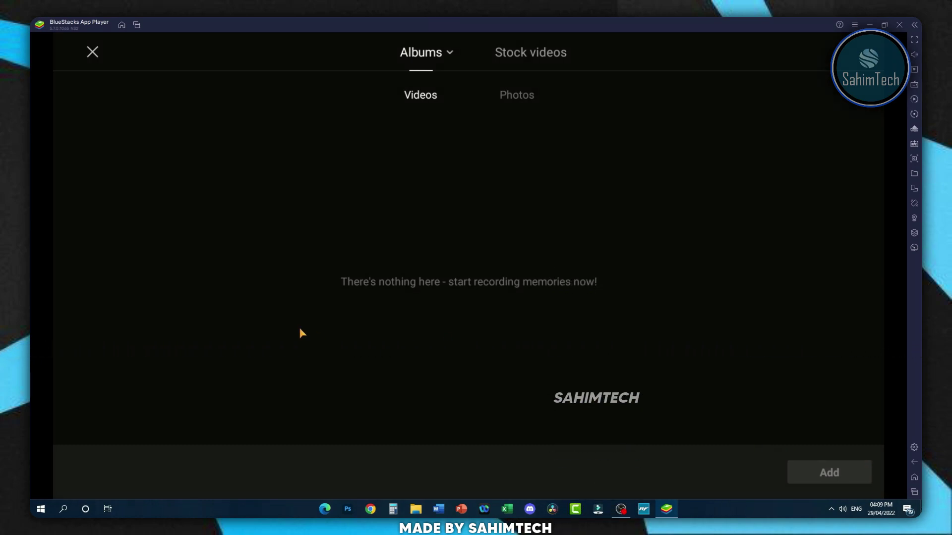
# - Import Untitled-1 from Documents-assets into Media Manager, then show the recent apps
pyautogui.click(921, 479)
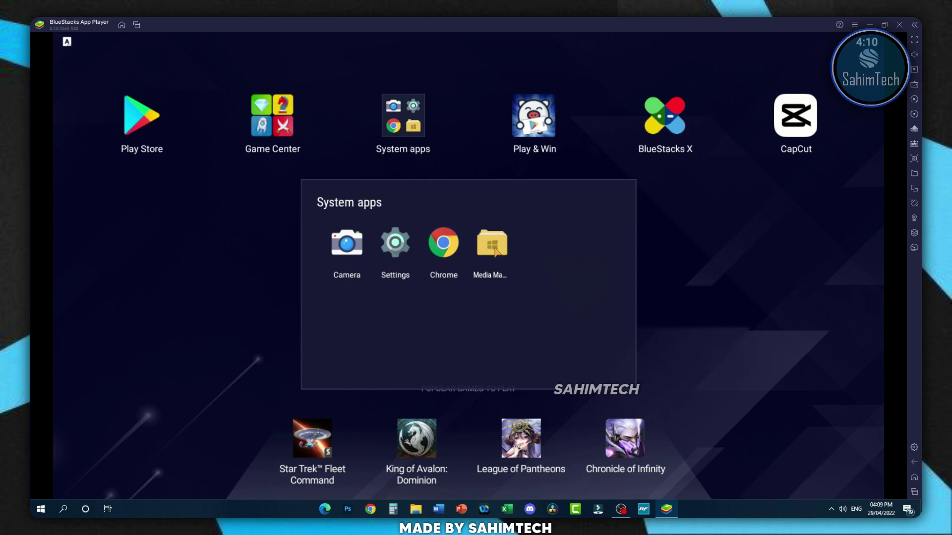
pyautogui.click(489, 248)
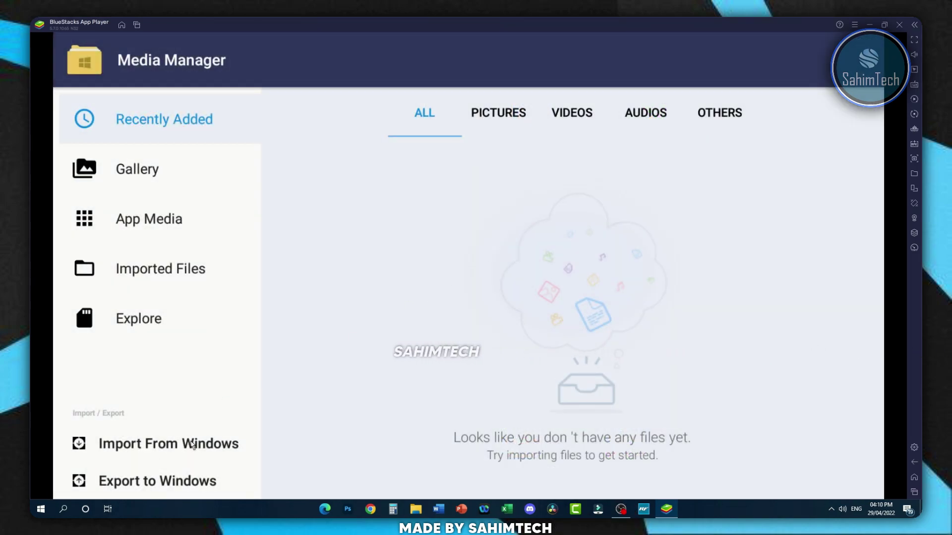
pyautogui.click(164, 444)
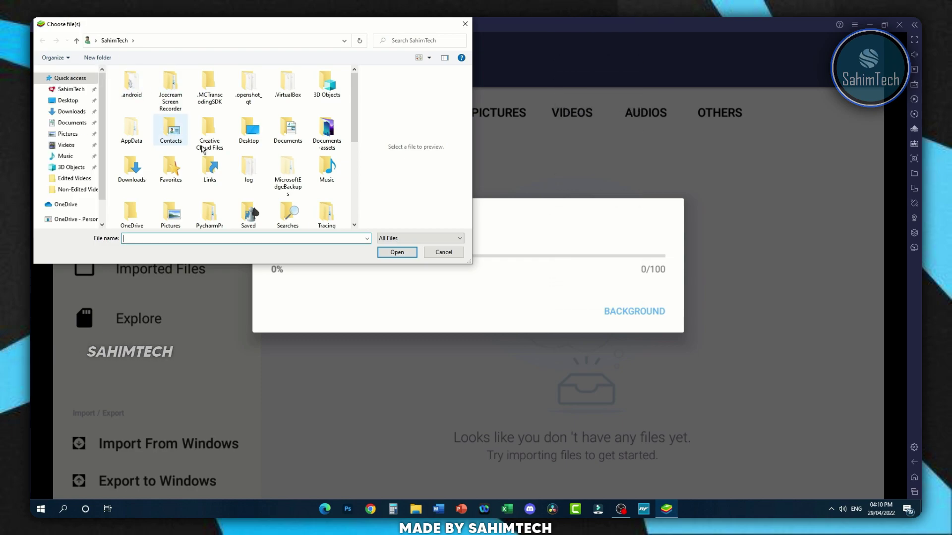
pyautogui.click(325, 148)
pyautogui.doubleClick(324, 148)
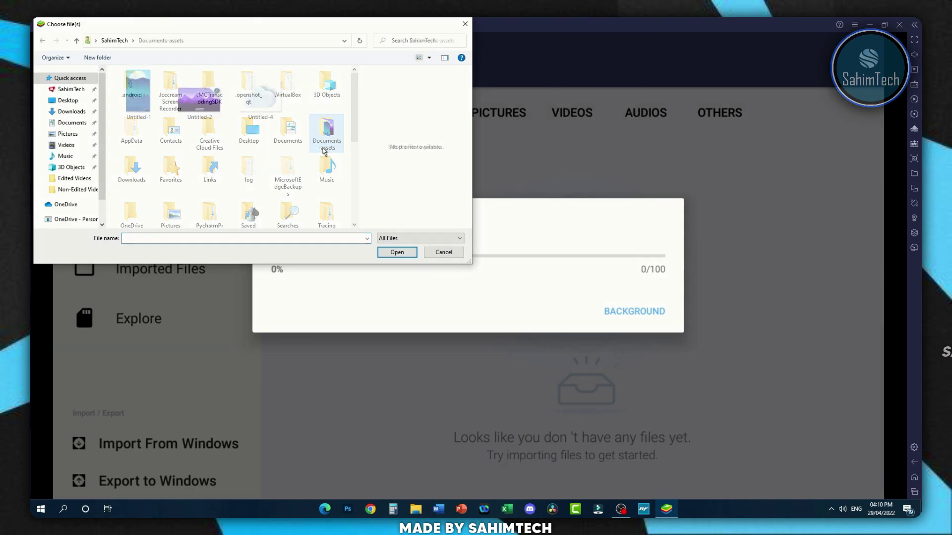
pyautogui.click(139, 98)
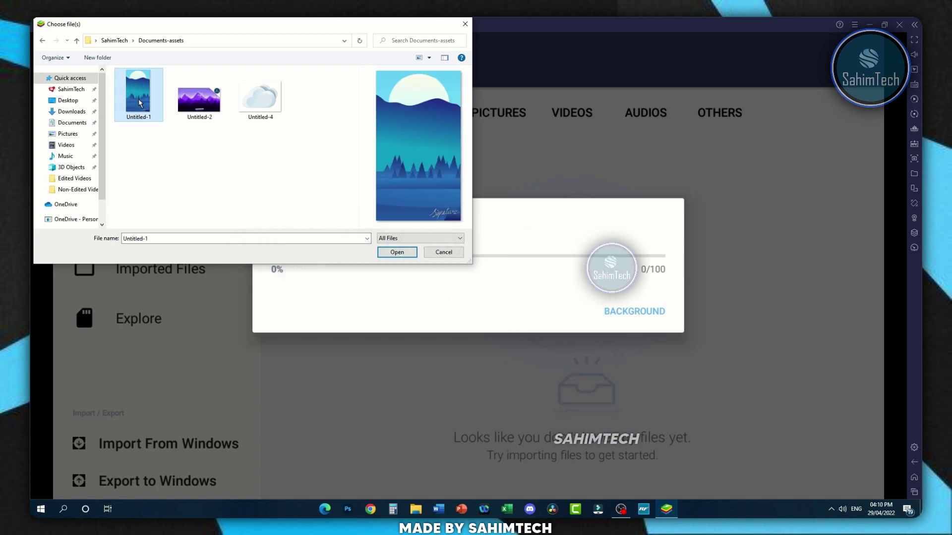
pyautogui.click(413, 253)
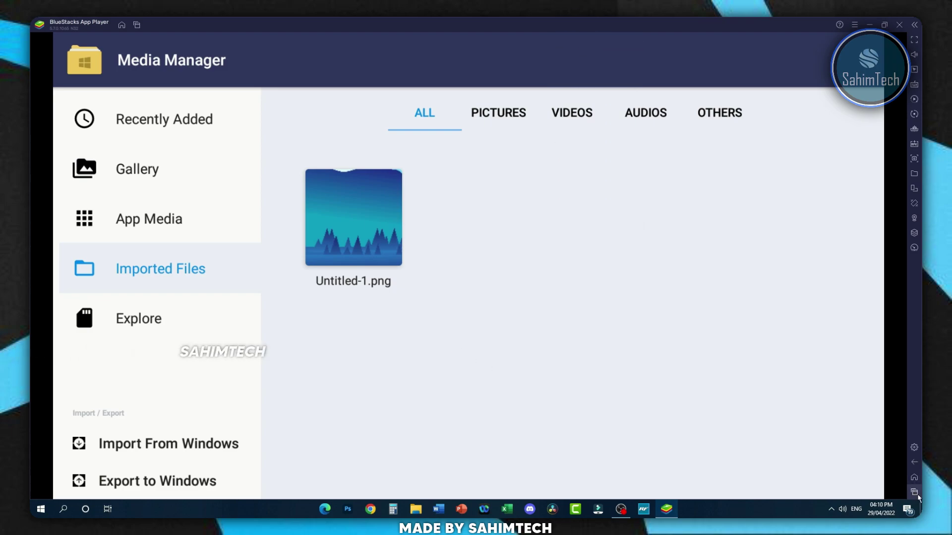
pyautogui.click(914, 491)
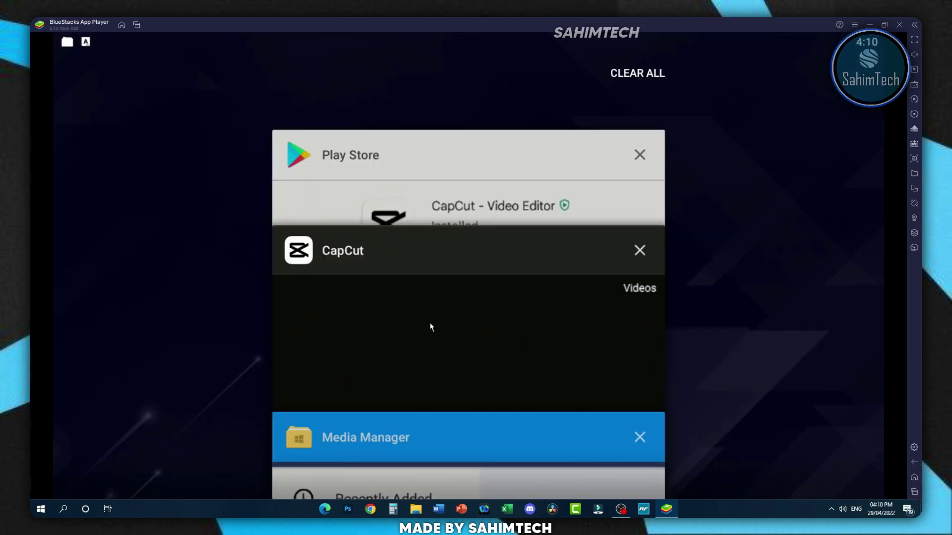
# - Back in CapCut, start a new project with the Untitled-1 mountain photo as a 5-second clip
pyautogui.click(411, 318)
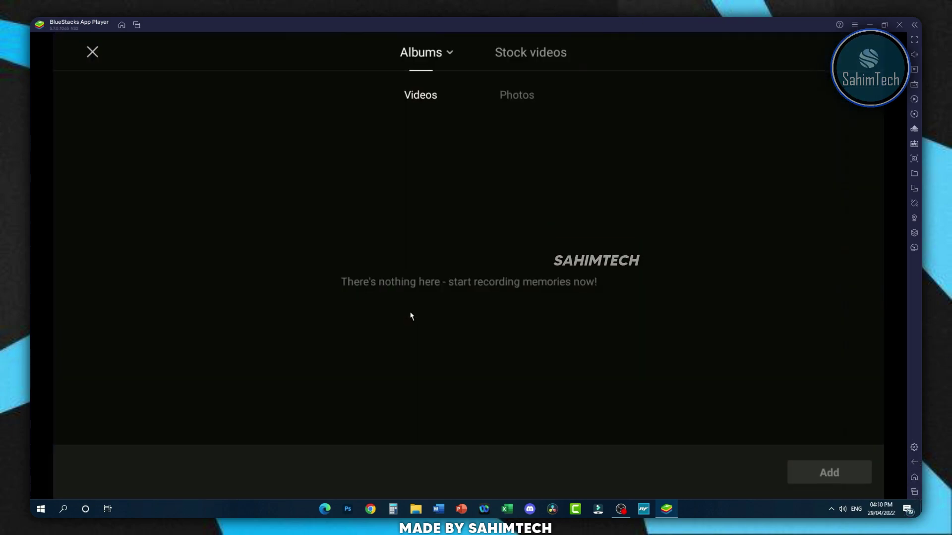
pyautogui.click(93, 51)
pyautogui.click(184, 191)
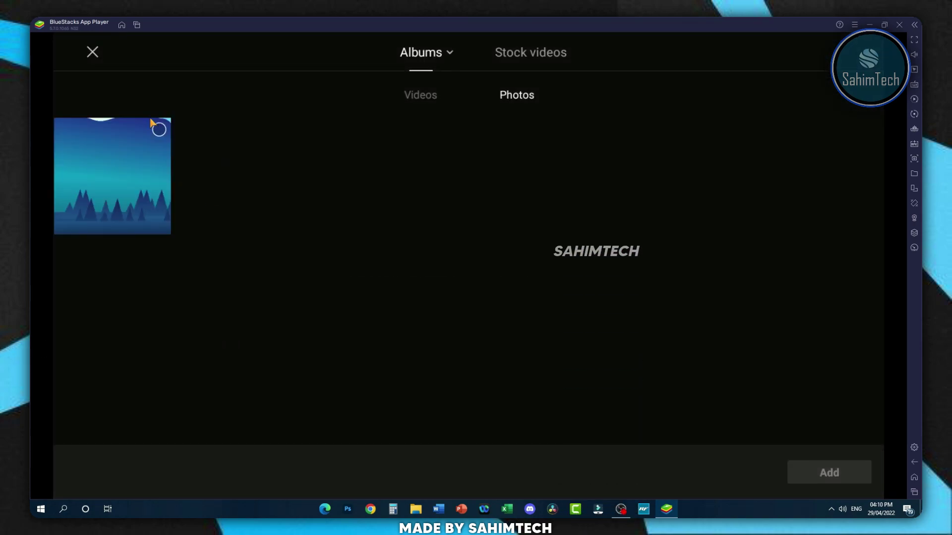
pyautogui.click(159, 131)
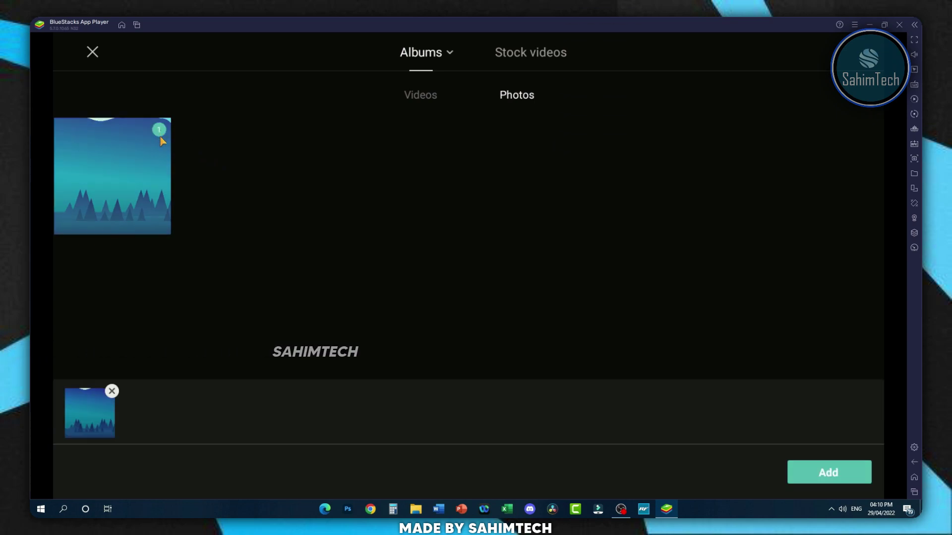
pyautogui.click(804, 477)
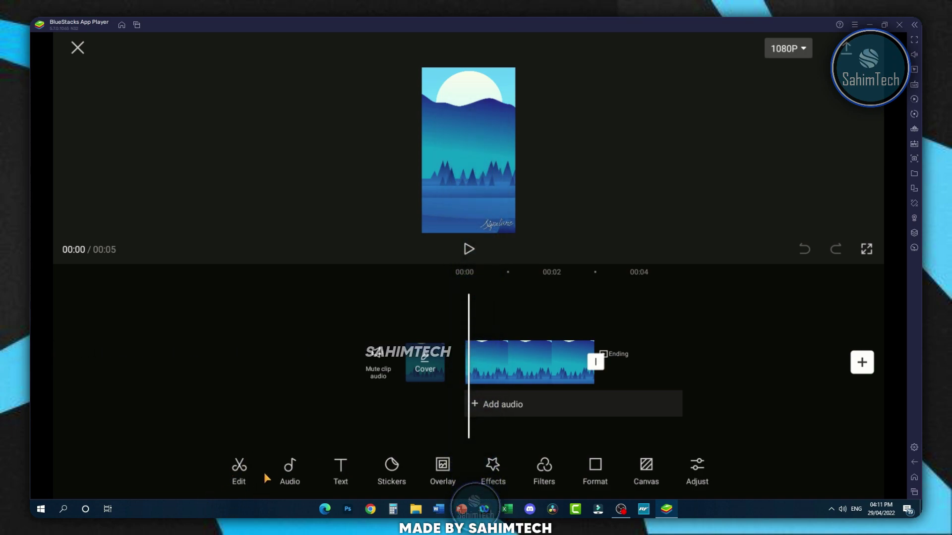
pyautogui.moveTo(374, 423); pyautogui.dragTo(319, 436)
pyautogui.click(488, 372)
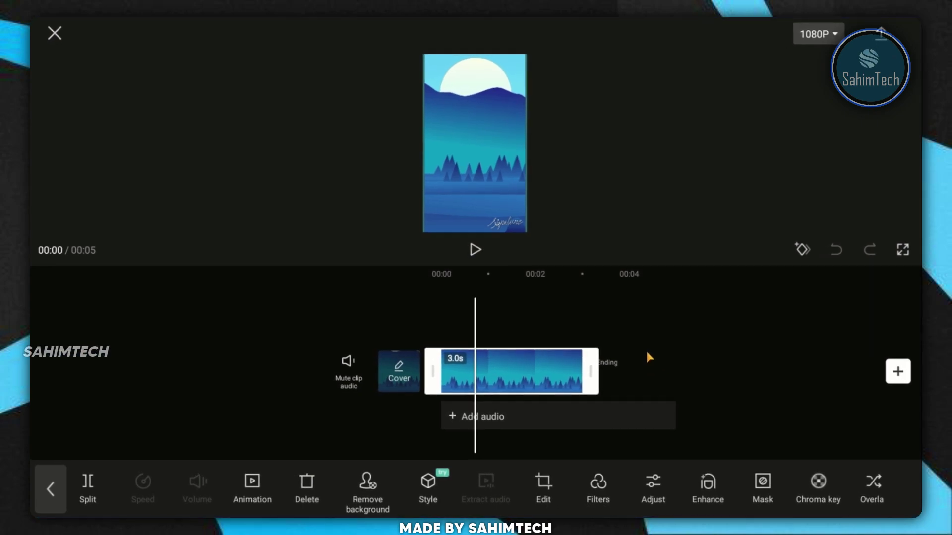
pyautogui.click(658, 220)
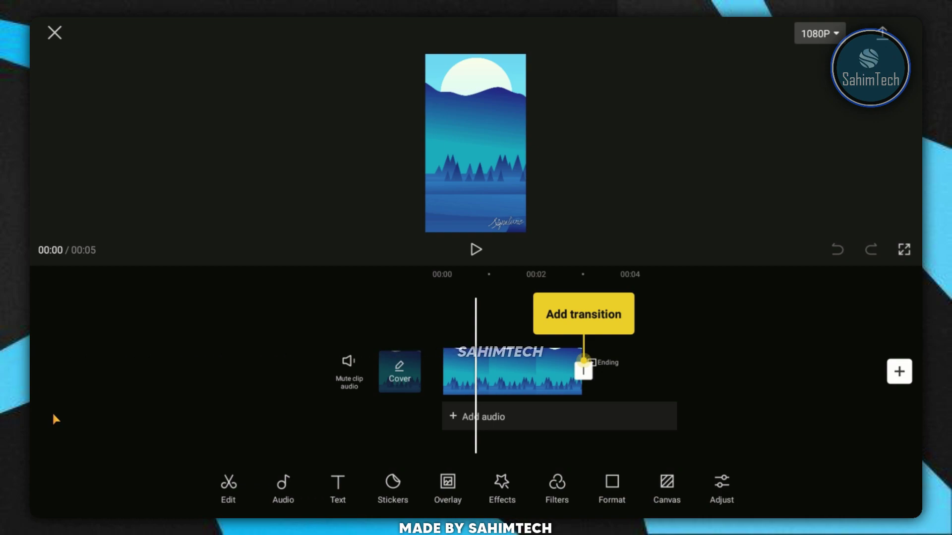